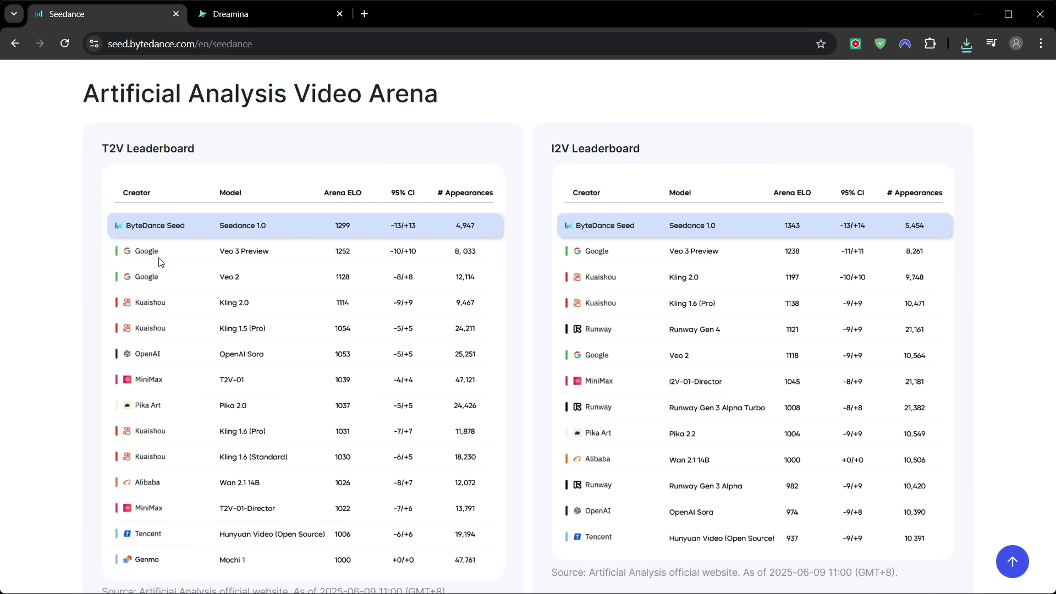
pyautogui.scroll(-3, 654, 326)
pyautogui.scroll(-3, 654, 326)
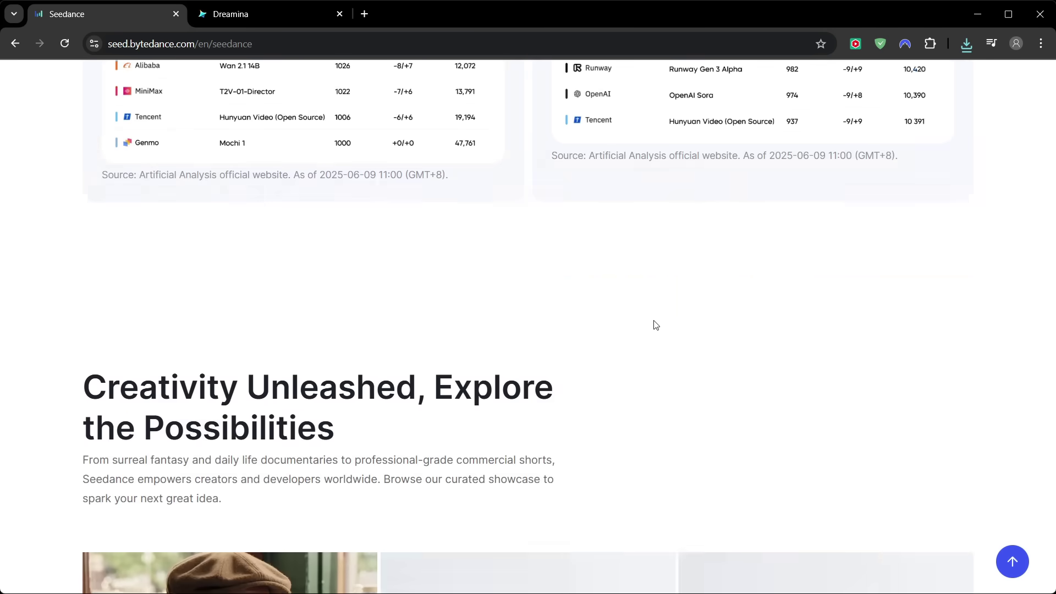
pyautogui.scroll(-3, 654, 325)
pyautogui.scroll(-1, 654, 325)
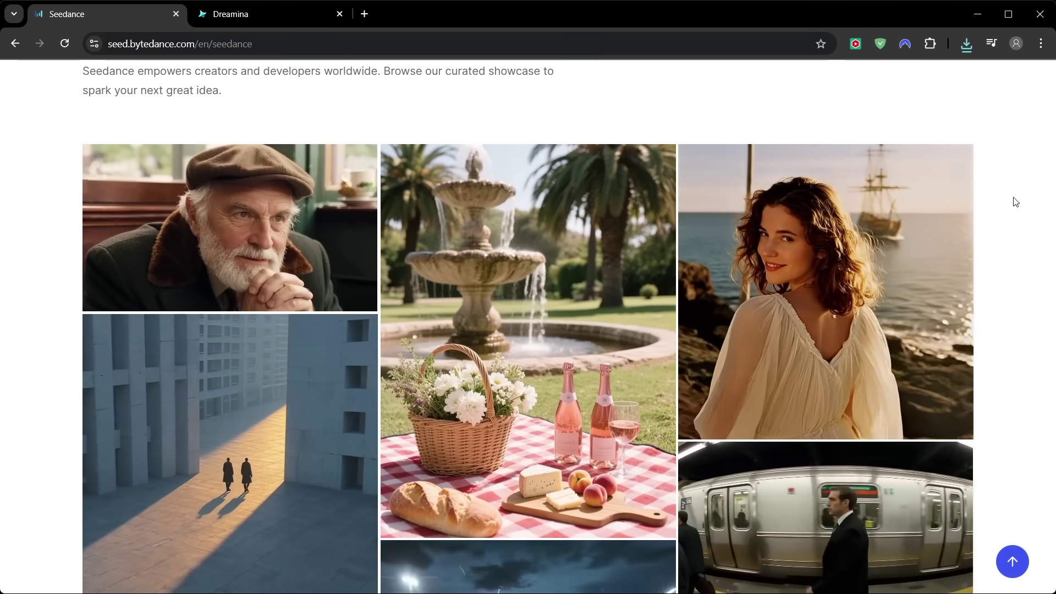
pyautogui.scroll(-2, 1015, 203)
pyautogui.scroll(-1, 1015, 203)
pyautogui.scroll(-2, 1015, 202)
pyautogui.scroll(-2, 1014, 202)
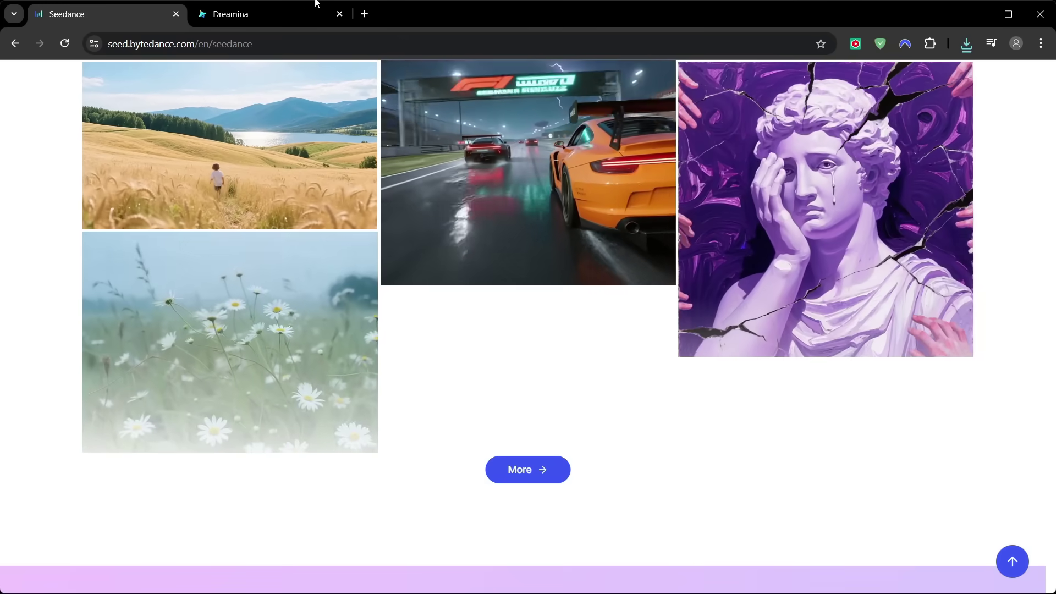
# Switch the browser over to the Dreamina home page tab
pyautogui.click(283, 23)
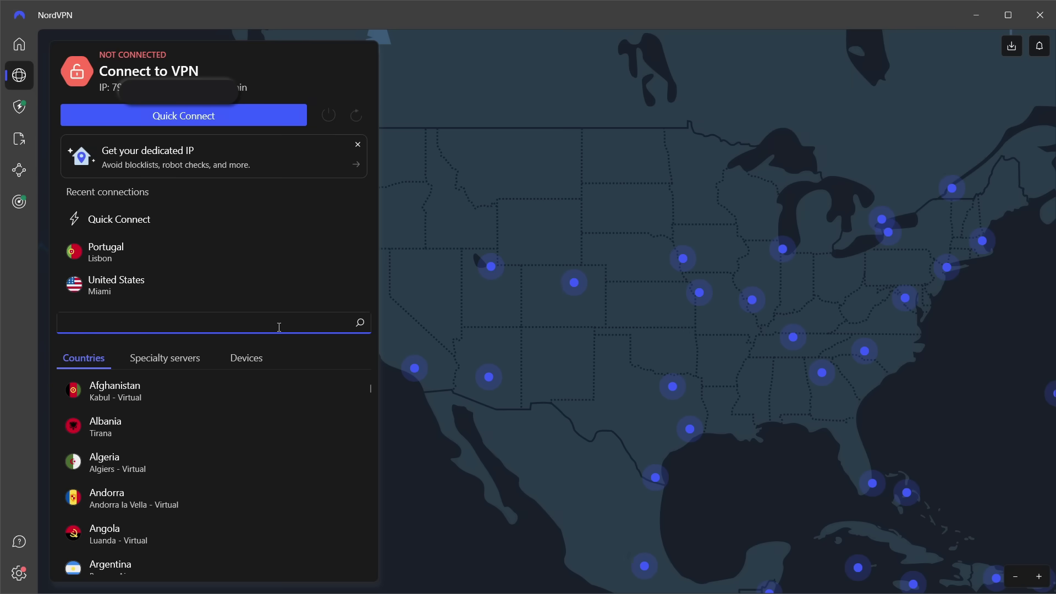
pyautogui.write('nig')
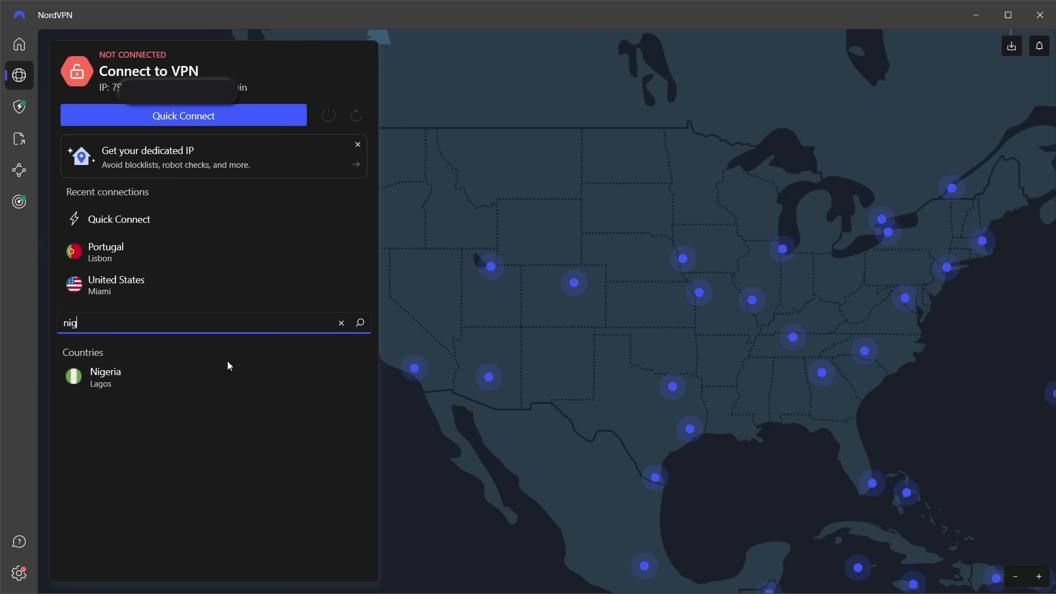
# Connect NordVPN to the Nigeria (Lagos) server
pyautogui.click(117, 378)
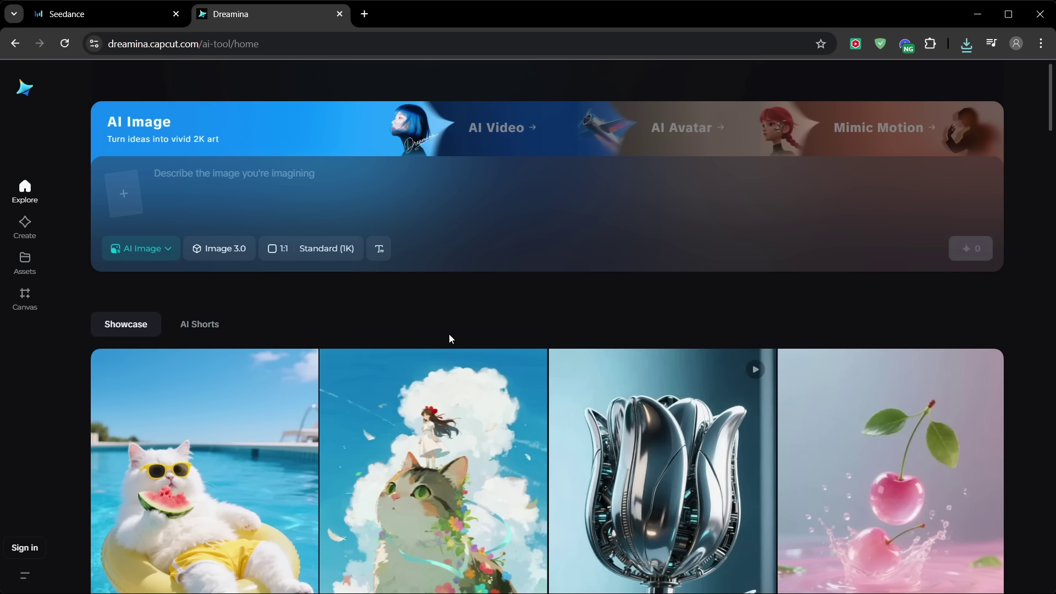
# Sign in to Dreamina with Google, confirm the birthday day as 6 and dismiss the onboarding questionnaire
pyautogui.click(25, 548)
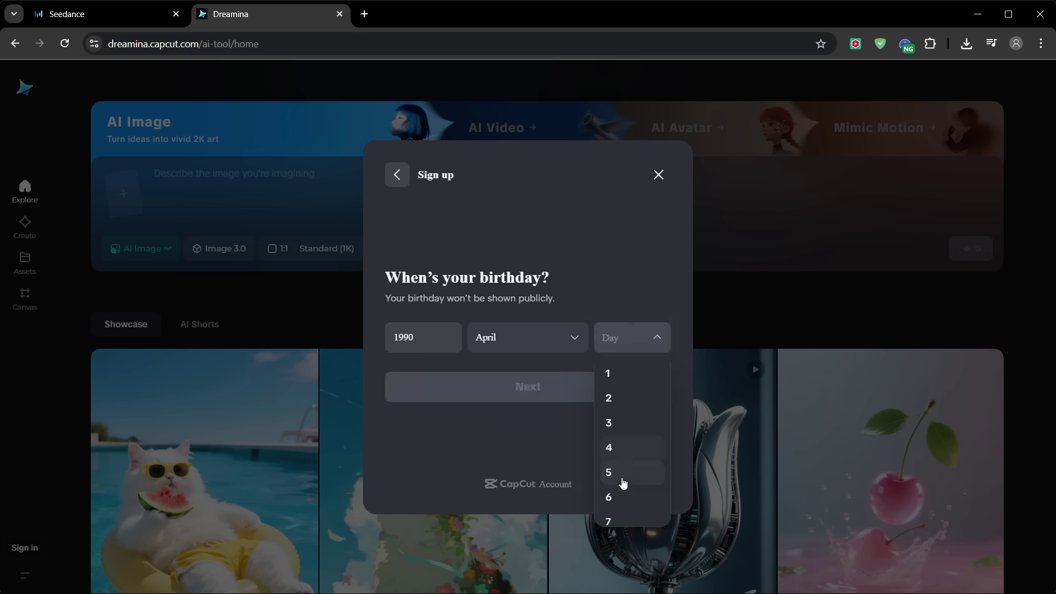
pyautogui.click(606, 491)
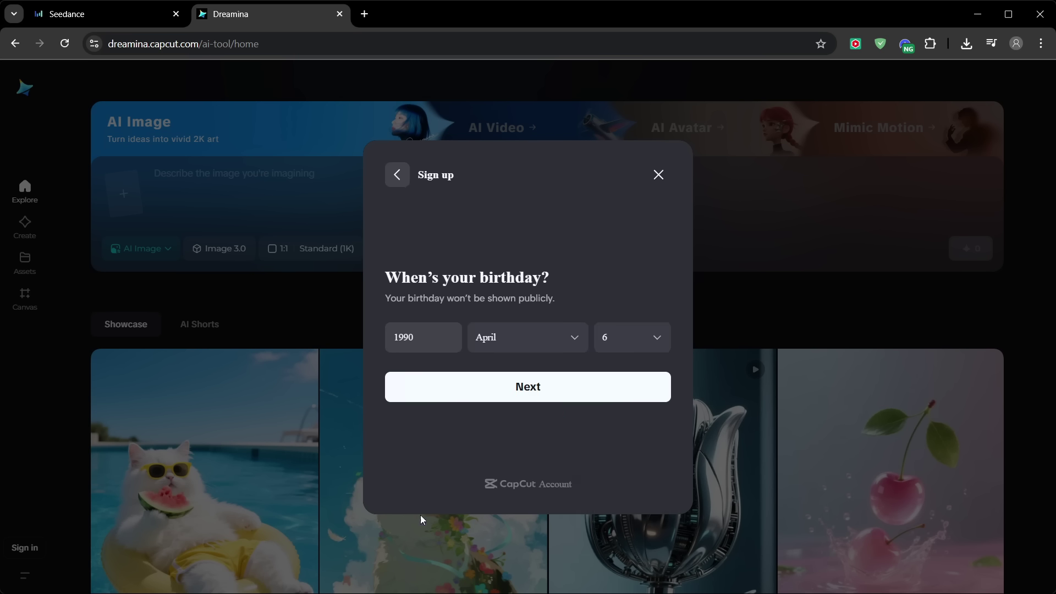
pyautogui.click(517, 395)
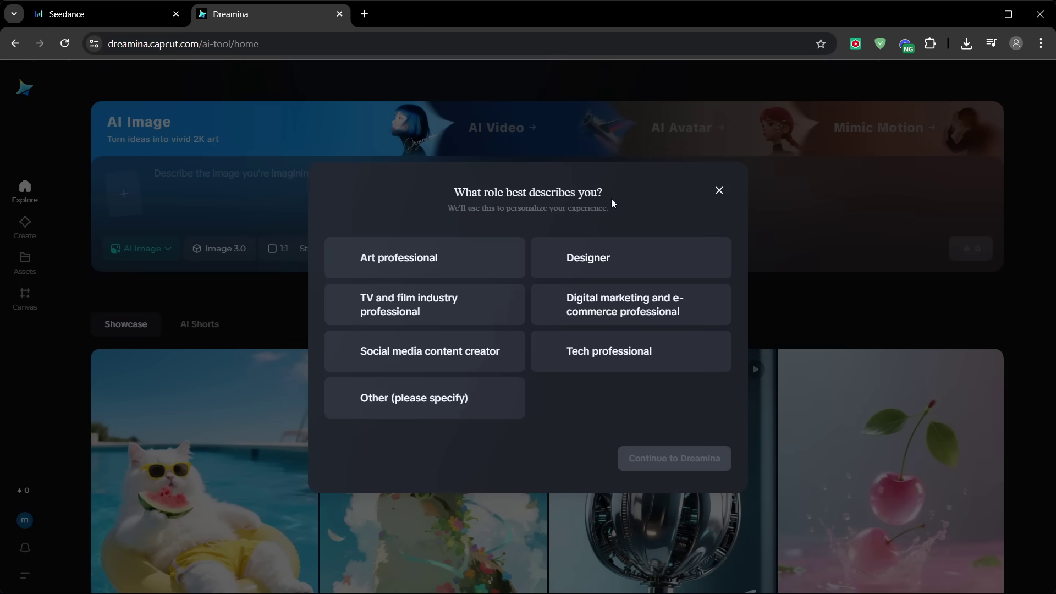
pyautogui.click(717, 192)
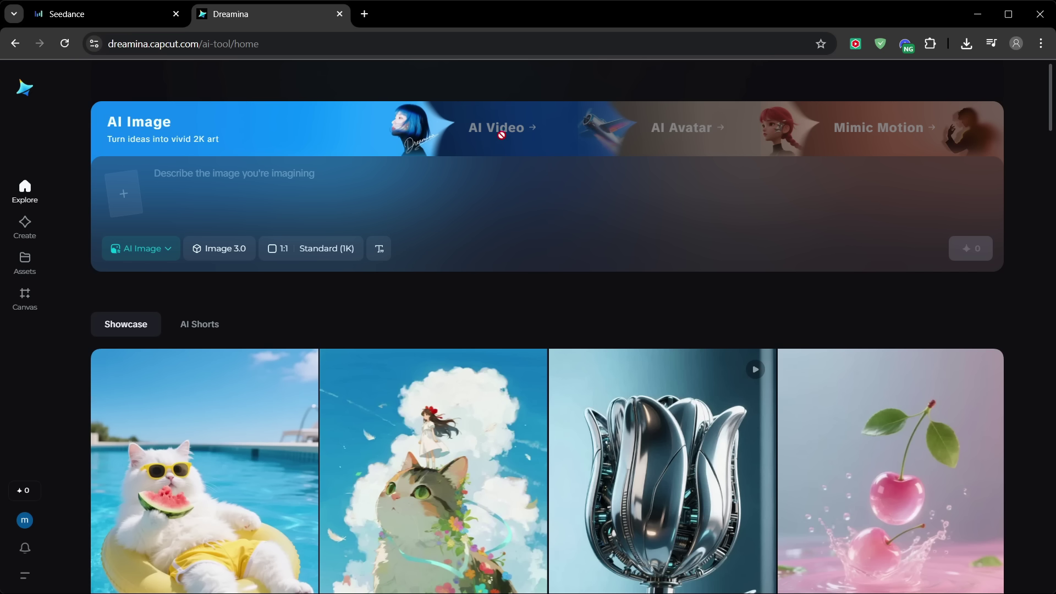
pyautogui.write('uni')
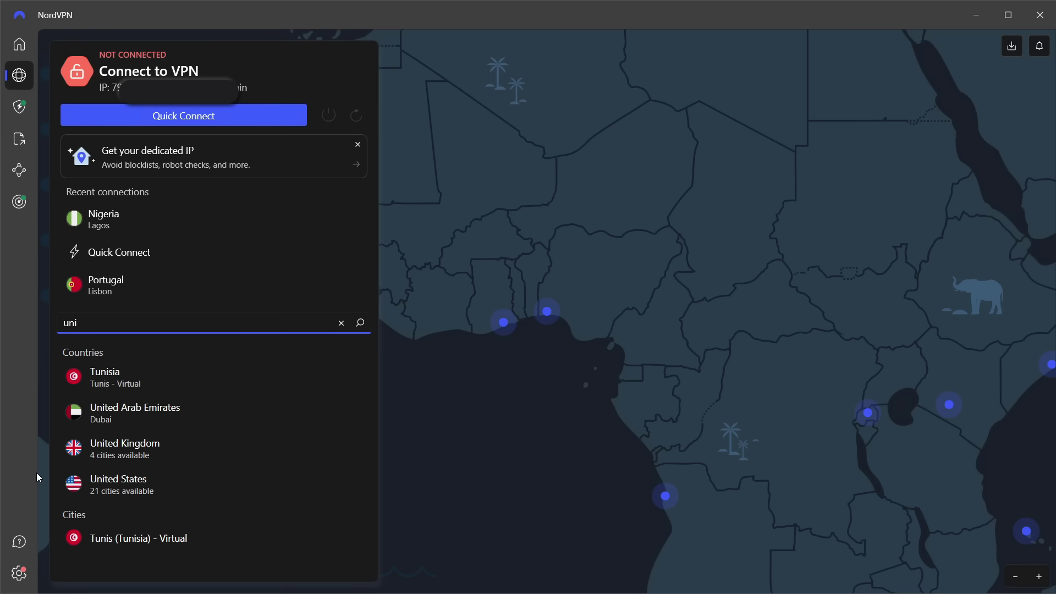
# Connect NordVPN to a United Kingdom server instead of Nigeria
pyautogui.click(127, 453)
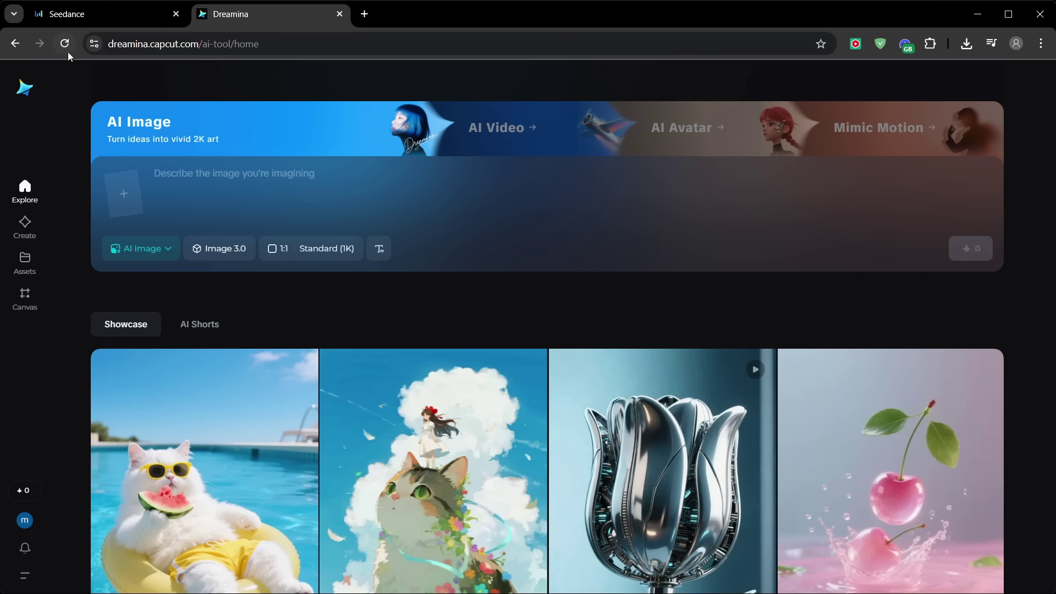
# Reload Dreamina under the UK connection and settle on AI Video generation mode
pyautogui.click(65, 46)
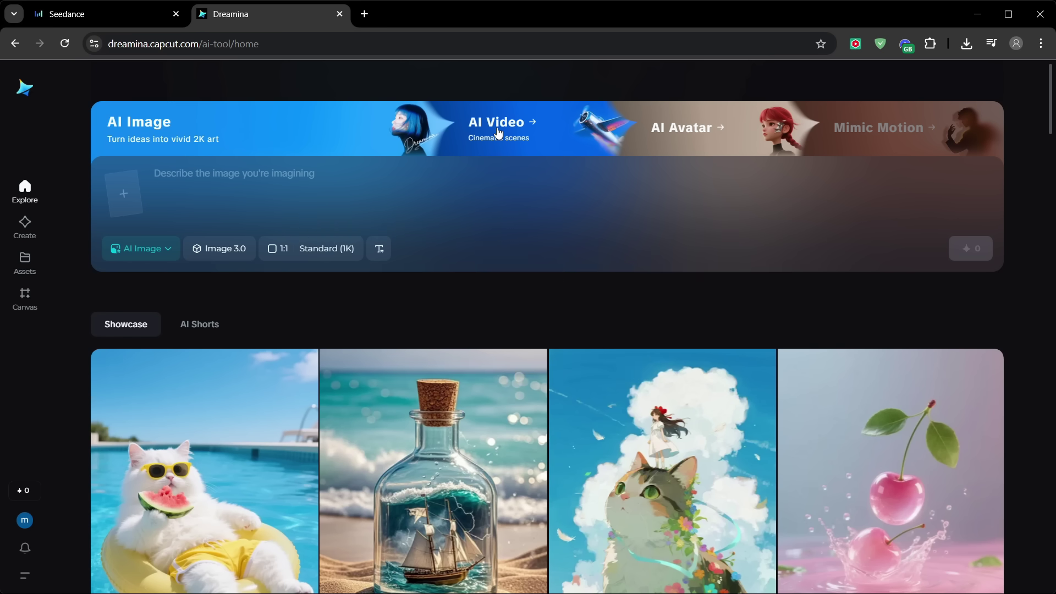
pyautogui.click(498, 133)
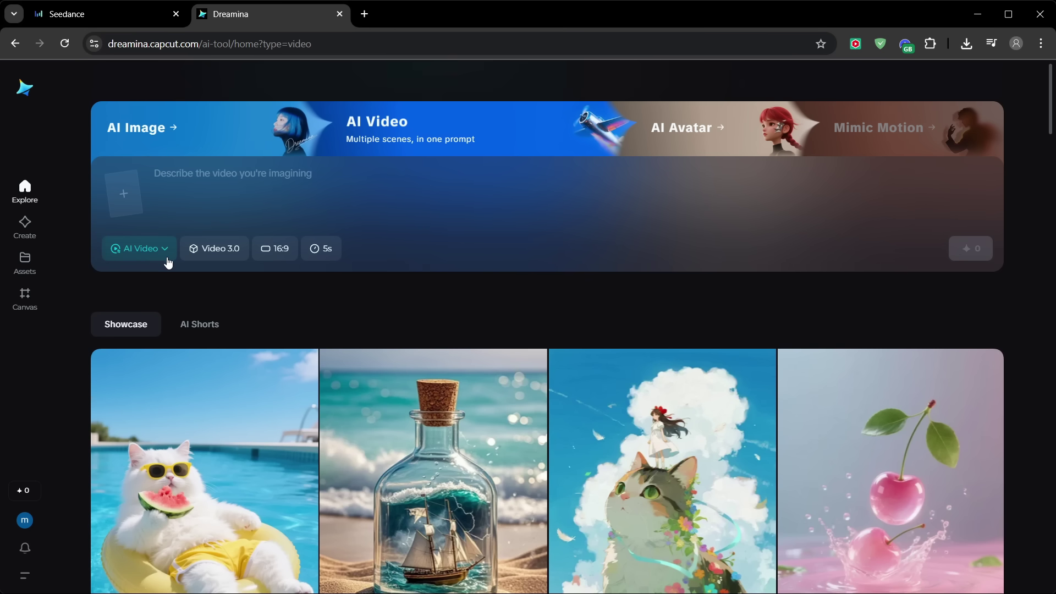
pyautogui.click(180, 133)
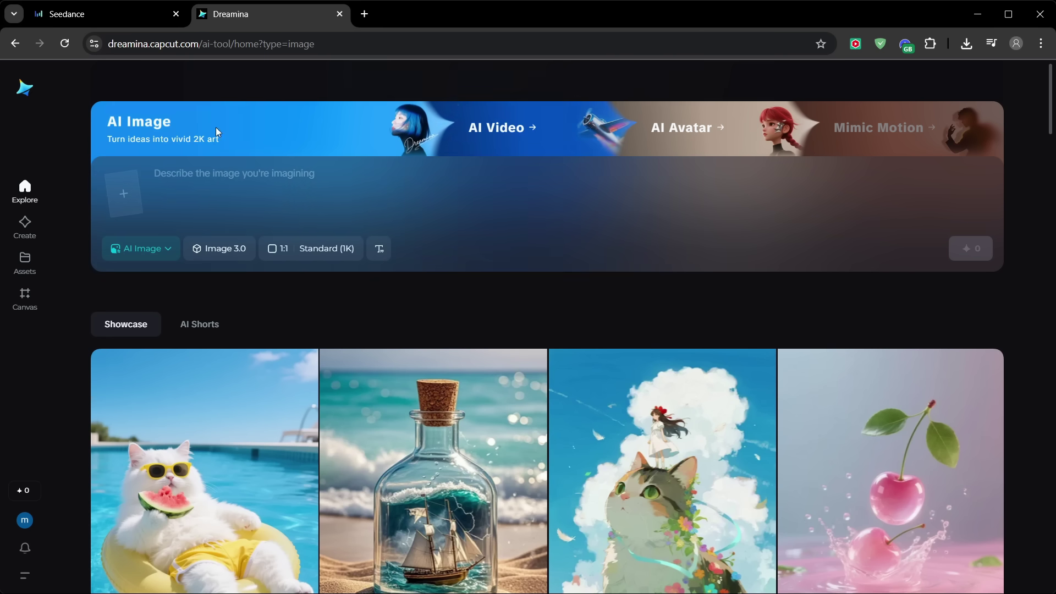
pyautogui.click(482, 129)
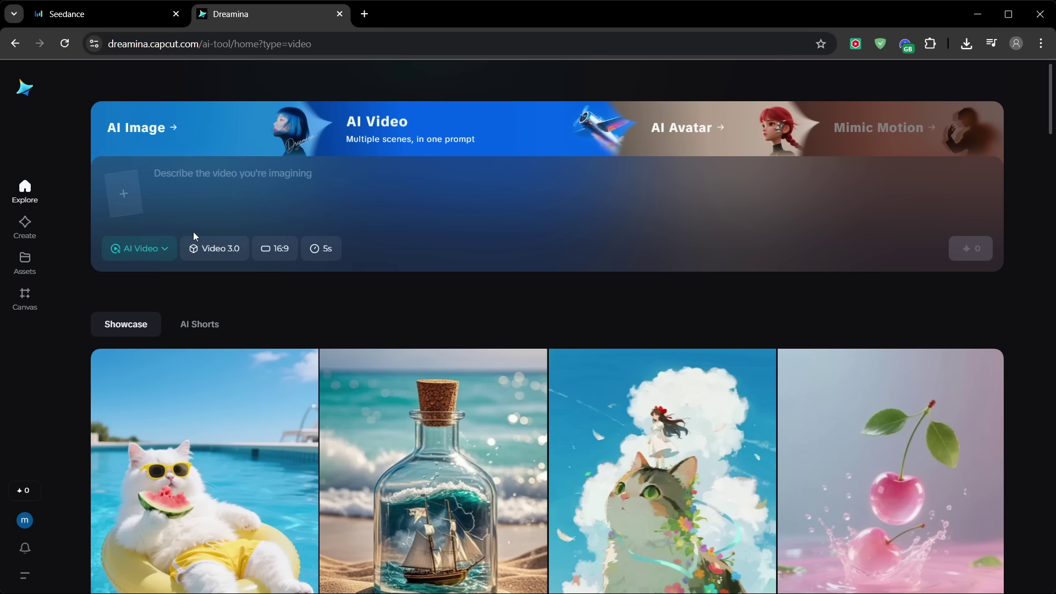
# Keep Video 3.0 as the model and review the duration and aspect ratio choices
pyautogui.click(225, 251)
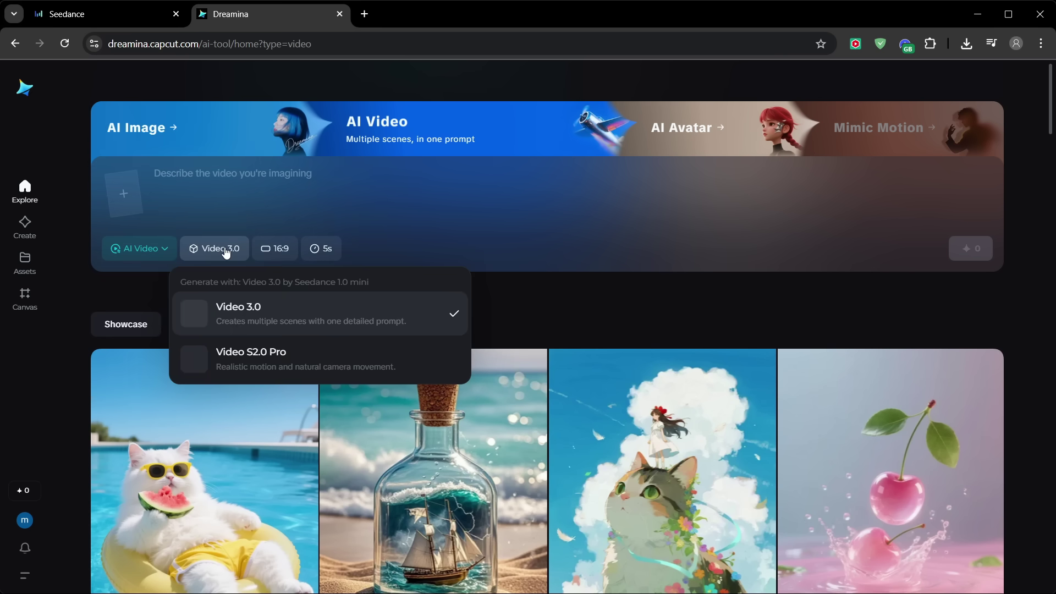
pyautogui.click(268, 313)
pyautogui.click(329, 249)
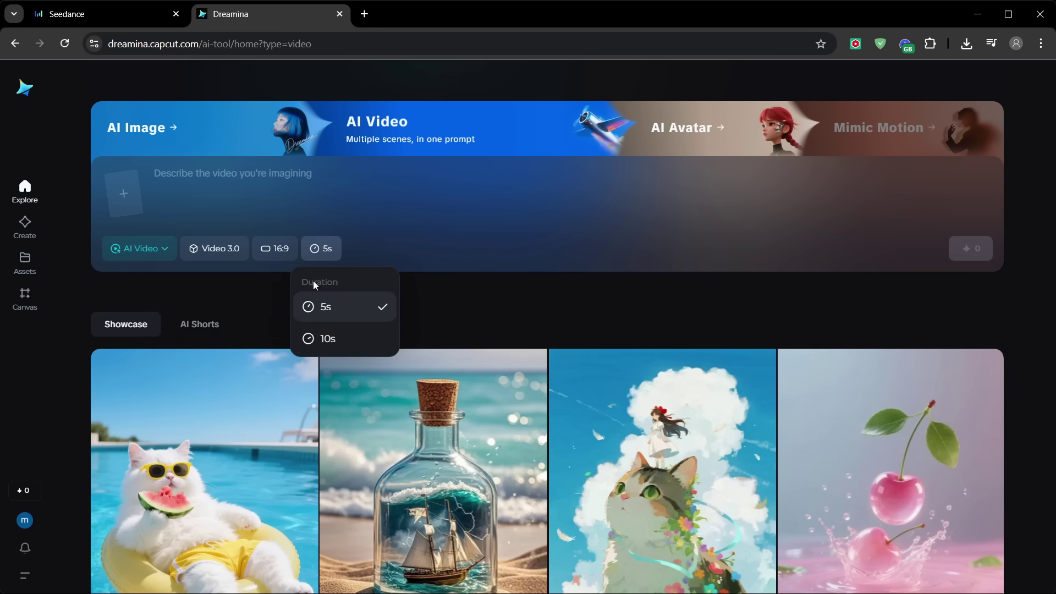
pyautogui.click(285, 254)
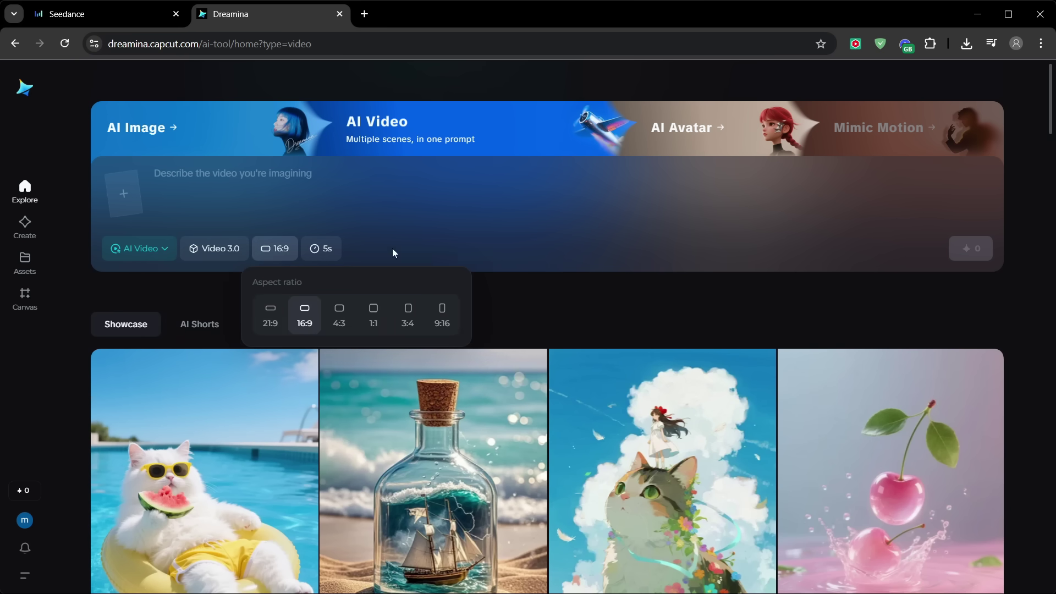
# Replace an over-500-character paste with the red fox on a mossy log at dawn prompt
pyautogui.click(242, 180)
pyautogui.hotkey('ctrl', 'v')
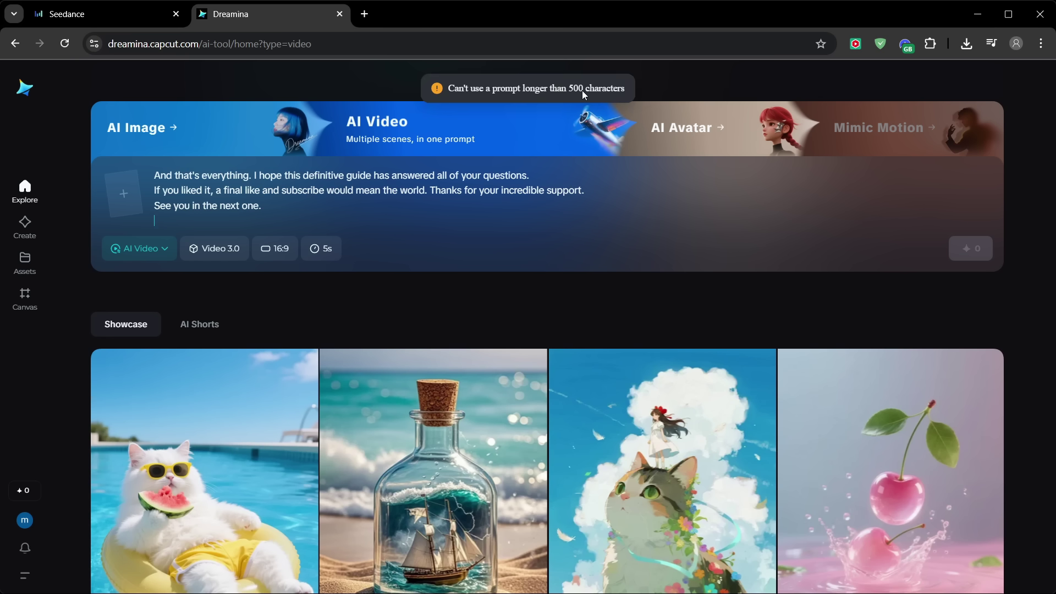
pyautogui.hotkey('ctrl', 'a')
pyautogui.press('BackSpace')
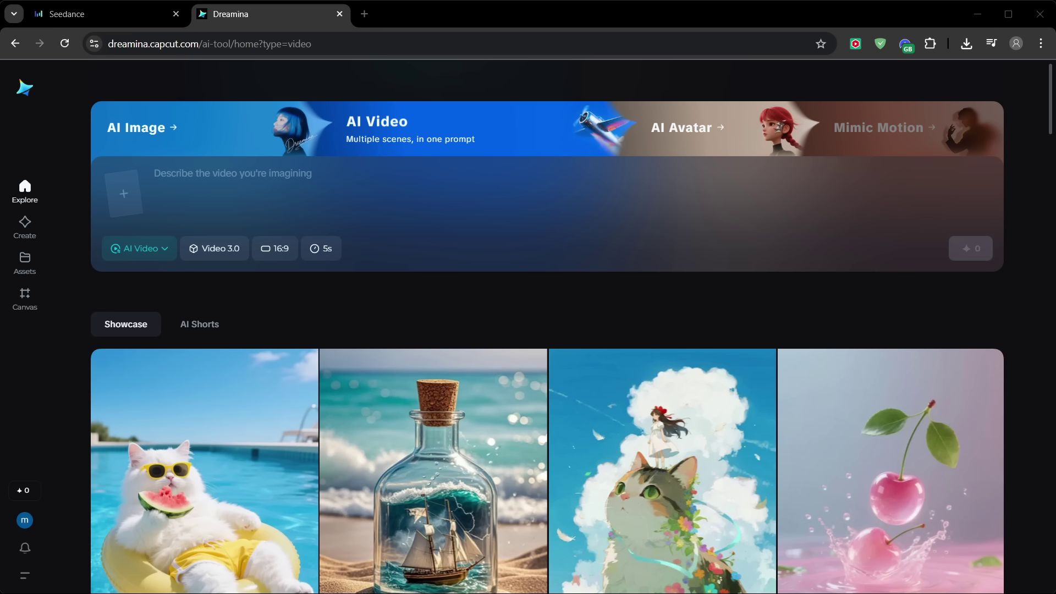
pyautogui.write('A small red fox sits calmly on a mossy log deep in an ancient forest at dawn. Mist rises between towering pine trees. The fox tilts its head curiously, its fur slightly damp from dew.')
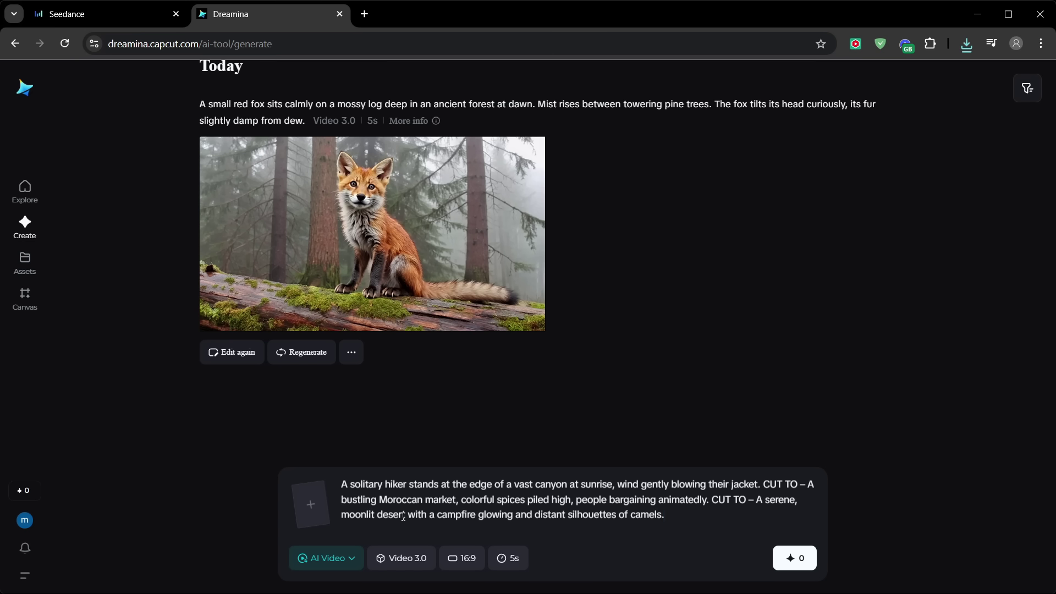
# Submit the multi-scene hiker prompt for video generation
pyautogui.press('Return')
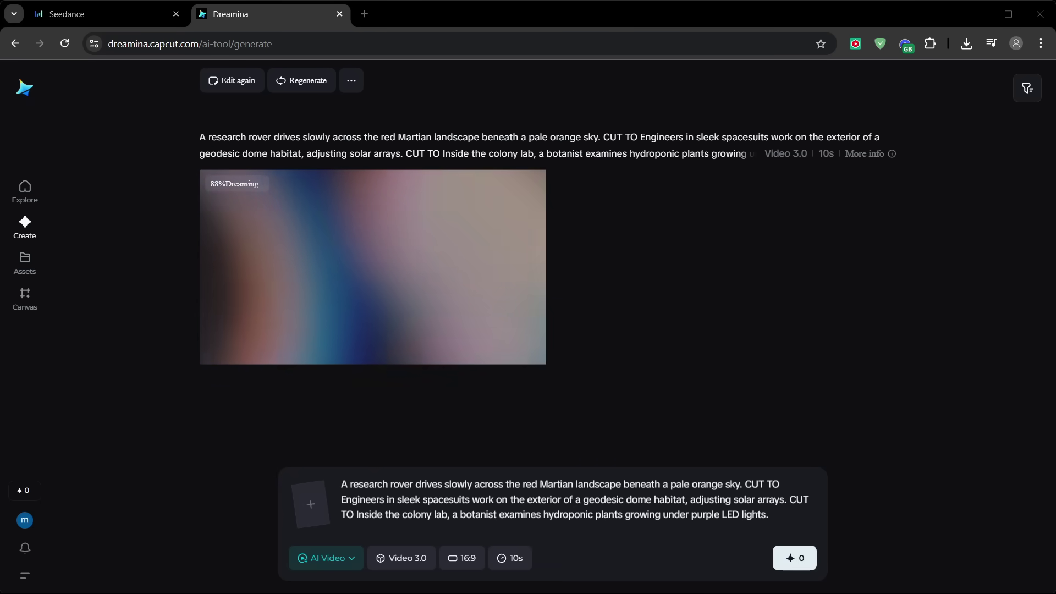
# Generate the three-scene Mars colony prompt a second time
pyautogui.click(794, 558)
pyautogui.scroll(1, 657, 277)
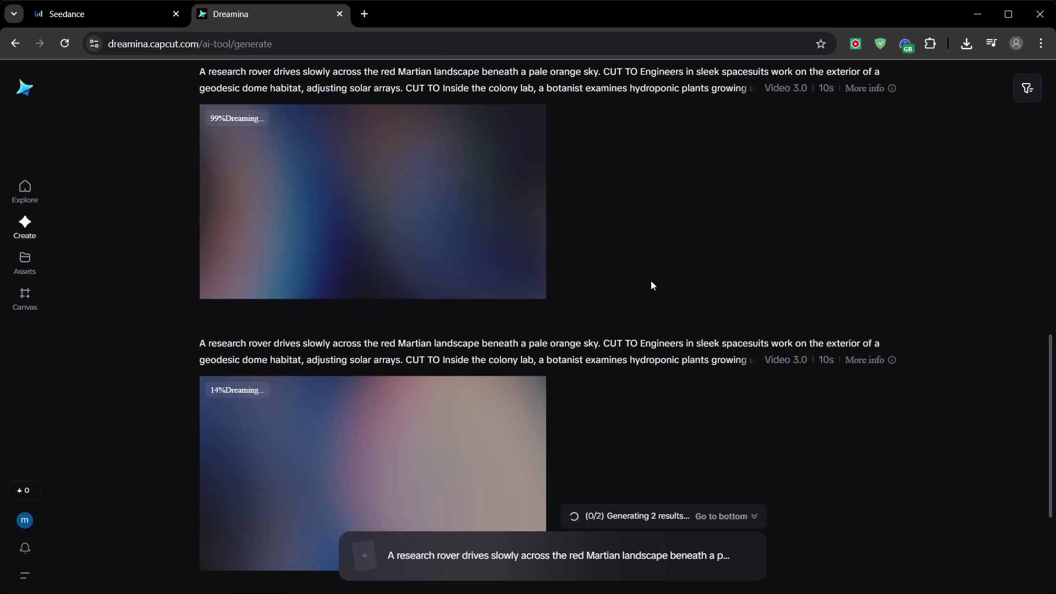
pyautogui.scroll(1, 651, 285)
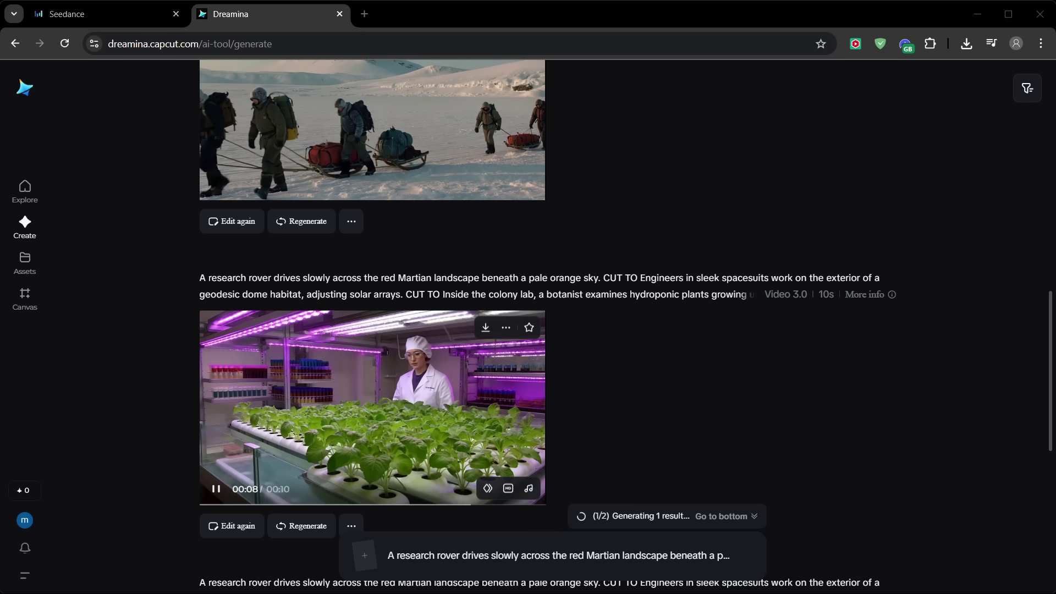
pyautogui.scroll(-5, 452, 283)
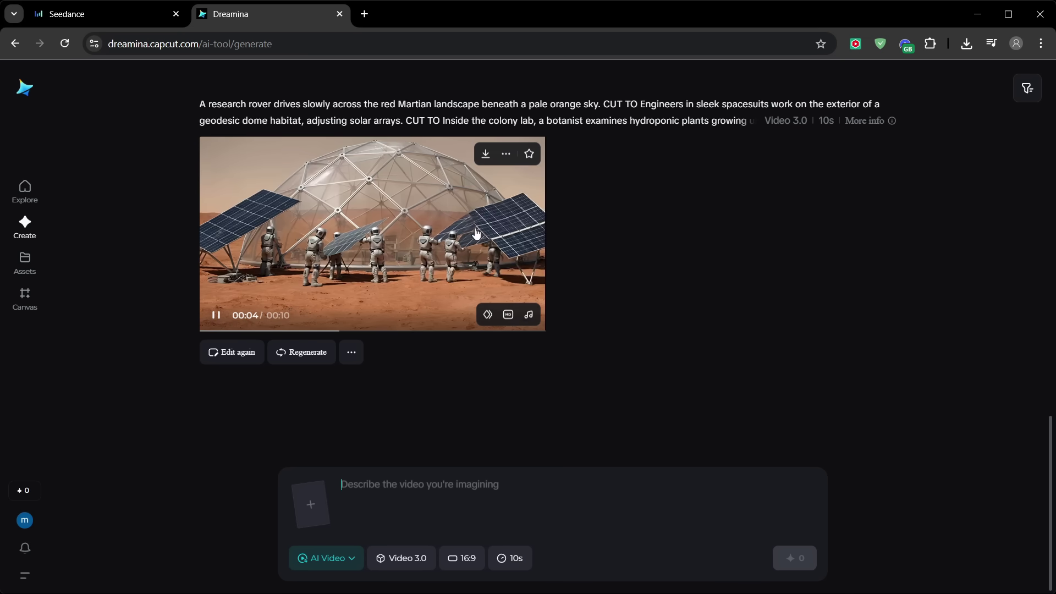
# Generate a customized Cinematic-themed soundtrack for the Mars colony video
pyautogui.click(509, 254)
pyautogui.click(838, 494)
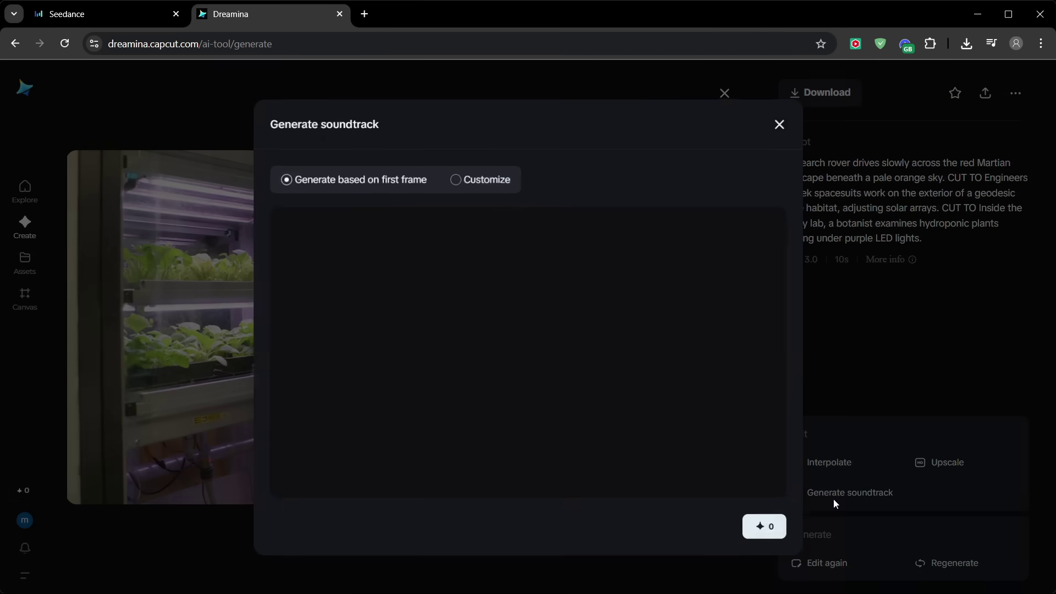
pyautogui.click(465, 179)
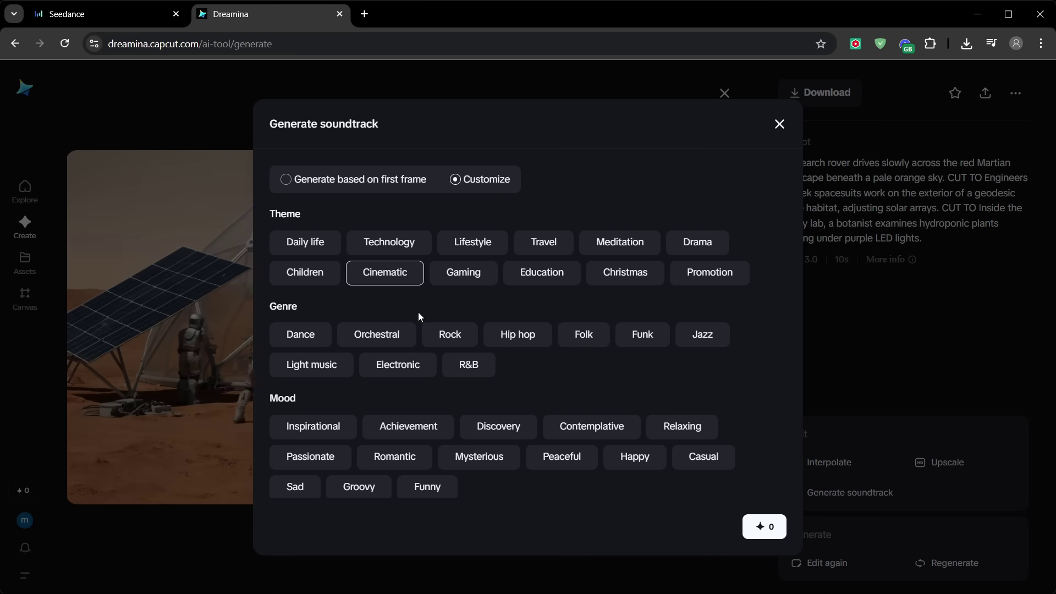
pyautogui.click(759, 527)
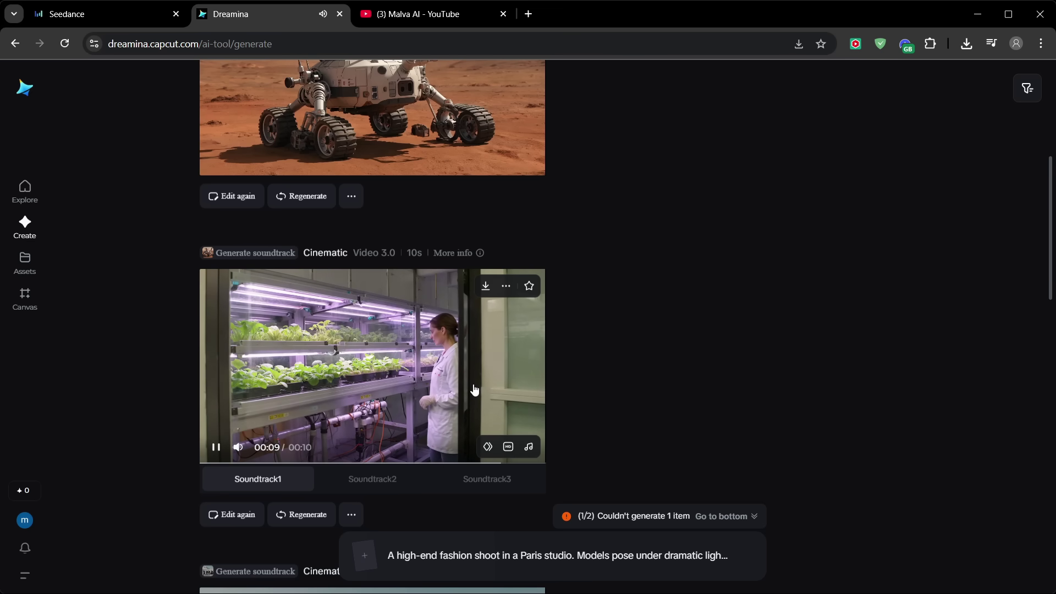
# Listen to the second and third soundtrack versions of the Mars video
pyautogui.click(375, 481)
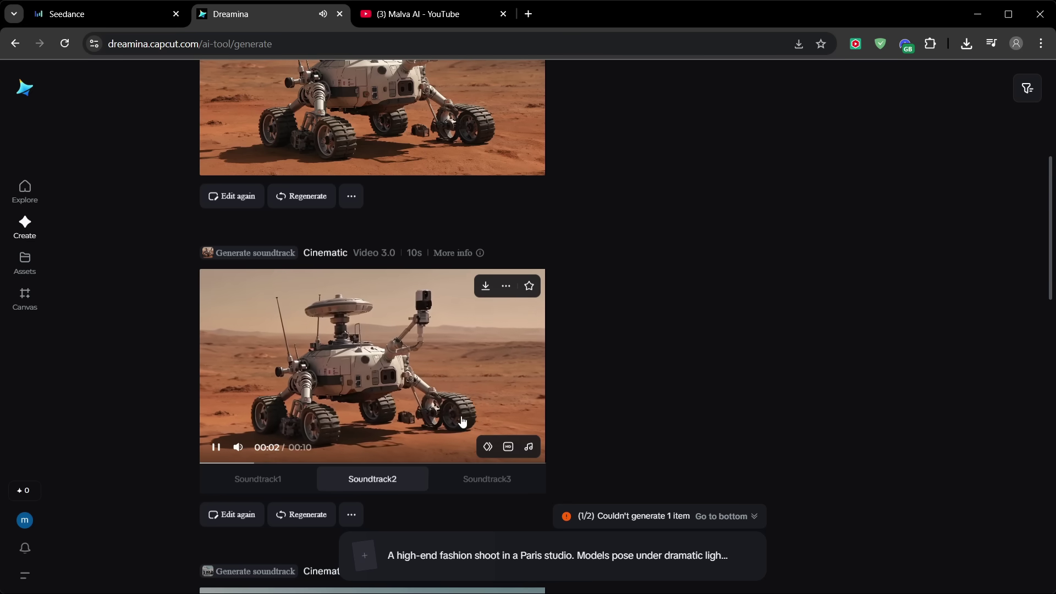
pyautogui.click(461, 477)
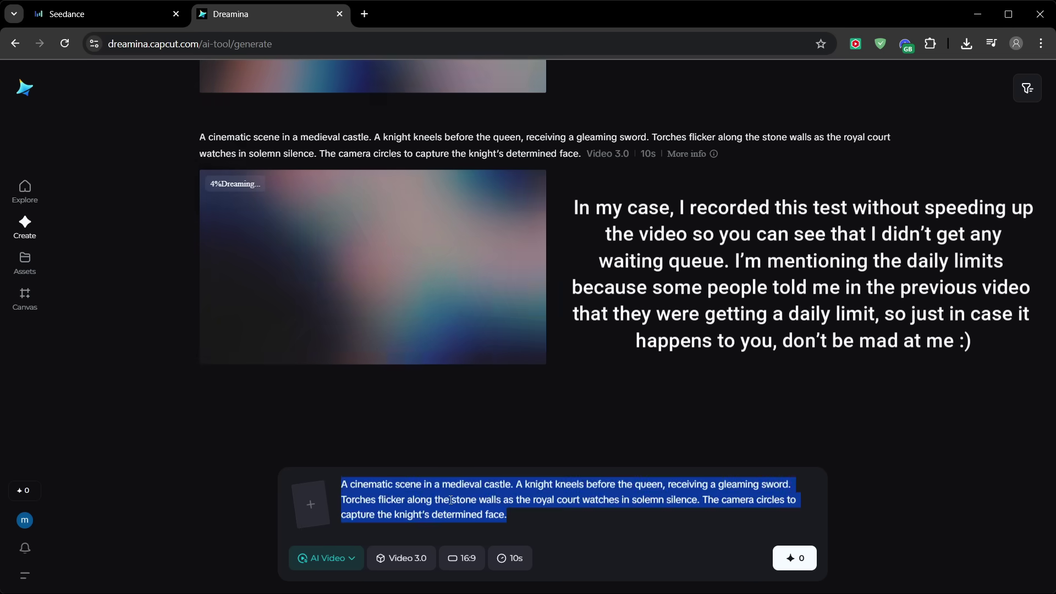
# Submit the spacecraft orbiting a distant planet prompt for generation
pyautogui.write('An advanced spacecraft orbits a distant planet. Inside, astronauts monitor glowing control panels. A holographic map projects in the air as mission control relays instructions. Outside, the ship’s robotic arm deploys a satellite into space.')
pyautogui.press('Return')
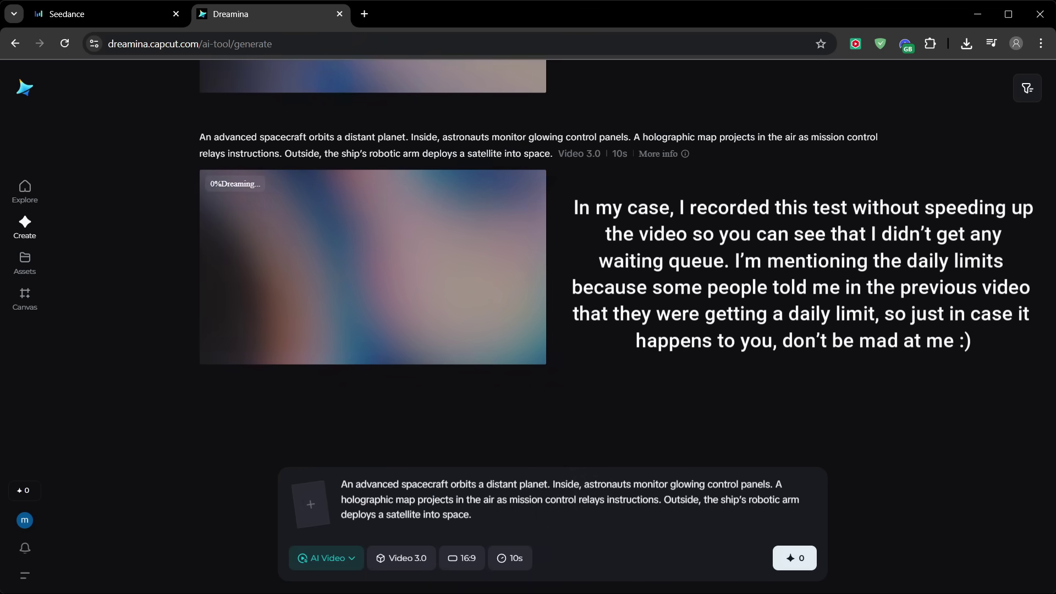
# Replace the prompt with the luxury car coastal highway scene and generate it
pyautogui.tripleClick(491, 483)
pyautogui.write('A luxury car speeds along a coastal highway at golden hour. Smooth tracking shots follow the vehicle as waves crash against cliffs. Interior close-ups show leather seats, high-tech dashboard displays, and the driver smiling with exhilaration.')
pyautogui.click(792, 558)
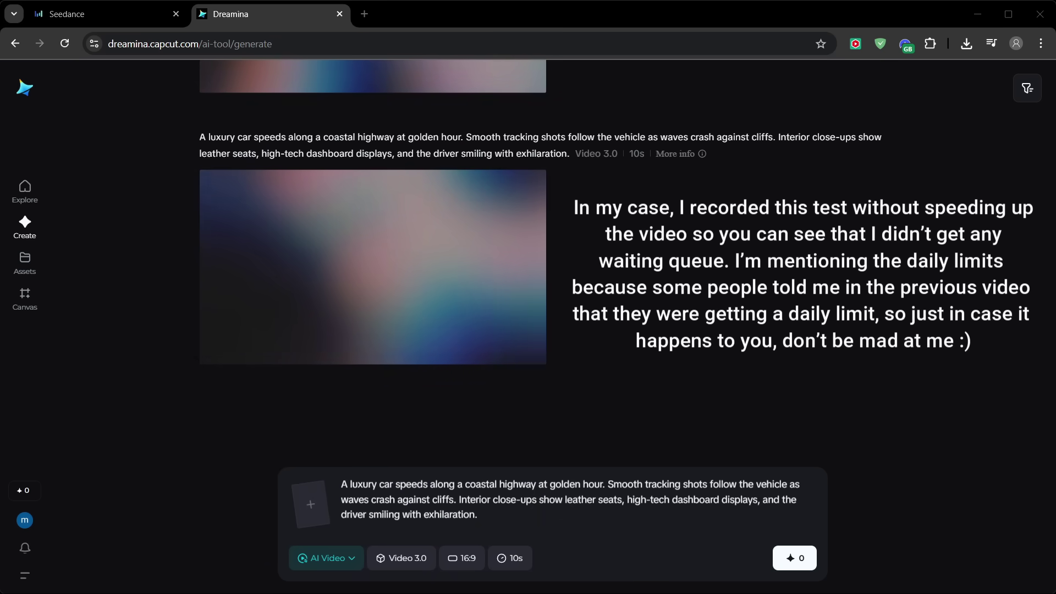
pyautogui.scroll(2, 406, 275)
pyautogui.scroll(2, 406, 275)
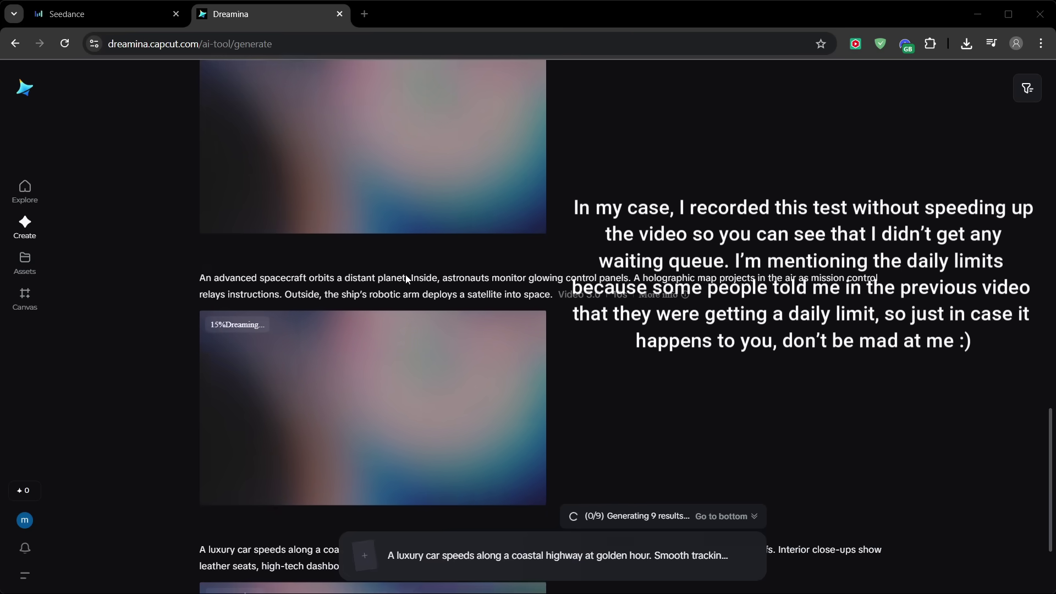
pyautogui.scroll(3, 400, 280)
pyautogui.scroll(2, 380, 293)
pyautogui.scroll(1, 351, 307)
pyautogui.scroll(3, 339, 308)
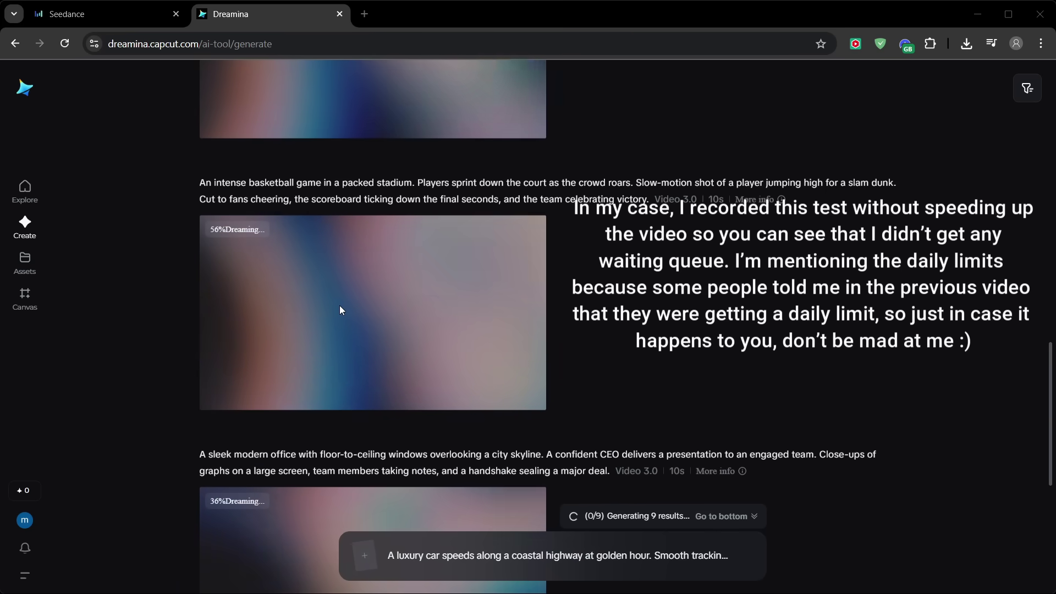
pyautogui.scroll(3, 340, 310)
pyautogui.scroll(2, 339, 309)
pyautogui.scroll(3, 339, 310)
pyautogui.scroll(4, 340, 309)
pyautogui.scroll(3, 340, 309)
pyautogui.scroll(3, 339, 310)
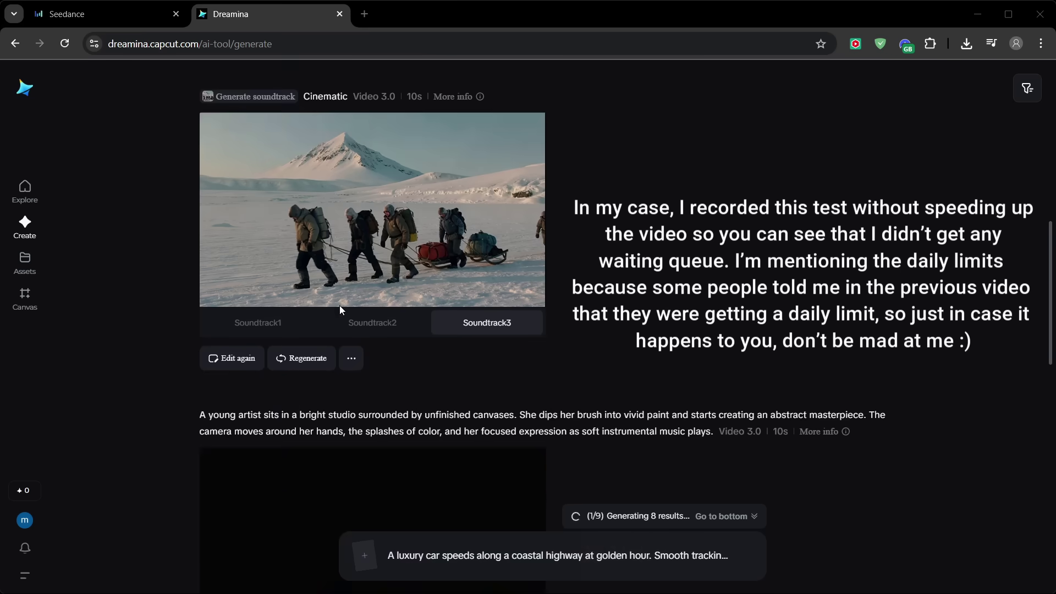
pyautogui.scroll(-3, 428, 366)
pyautogui.scroll(-1, 396, 327)
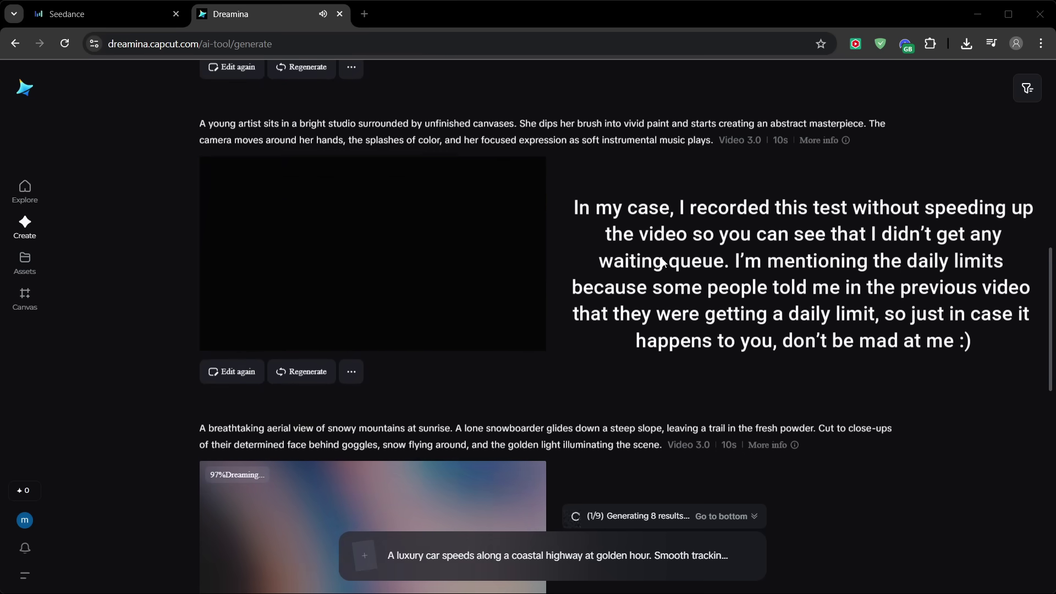